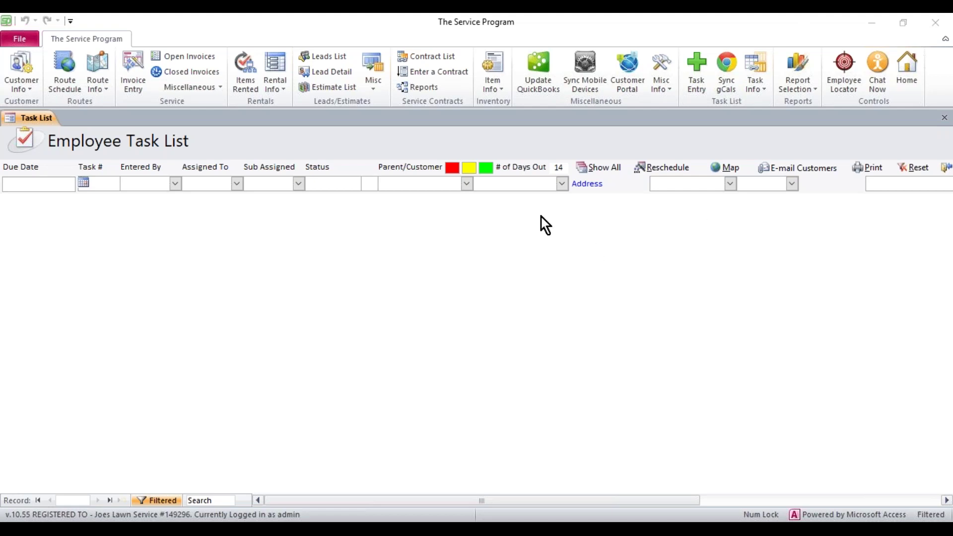
Choose Time Keeping as the specific table to reload in the QuickBooks Maintenance Menu, and close the menu without reloading
click(534, 61)
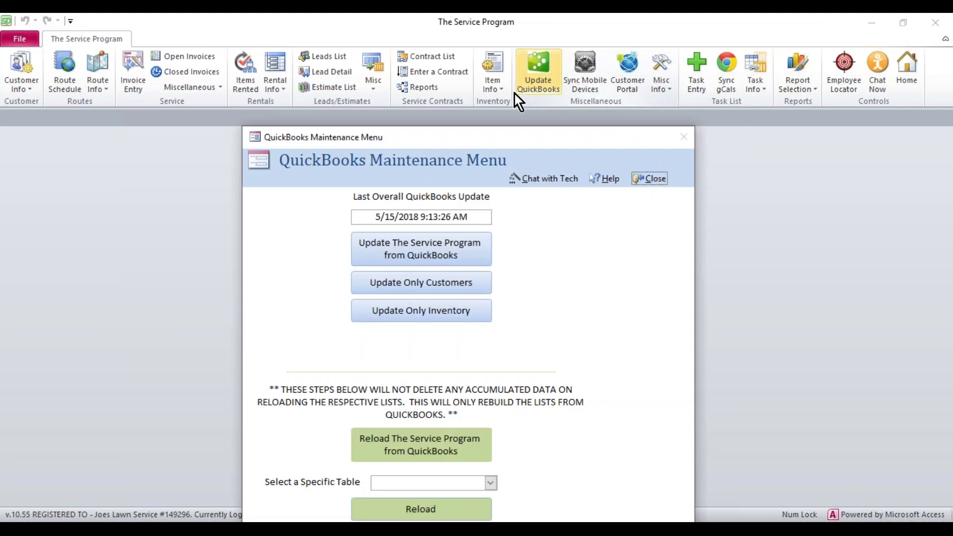
drag(484, 140, 476, 63)
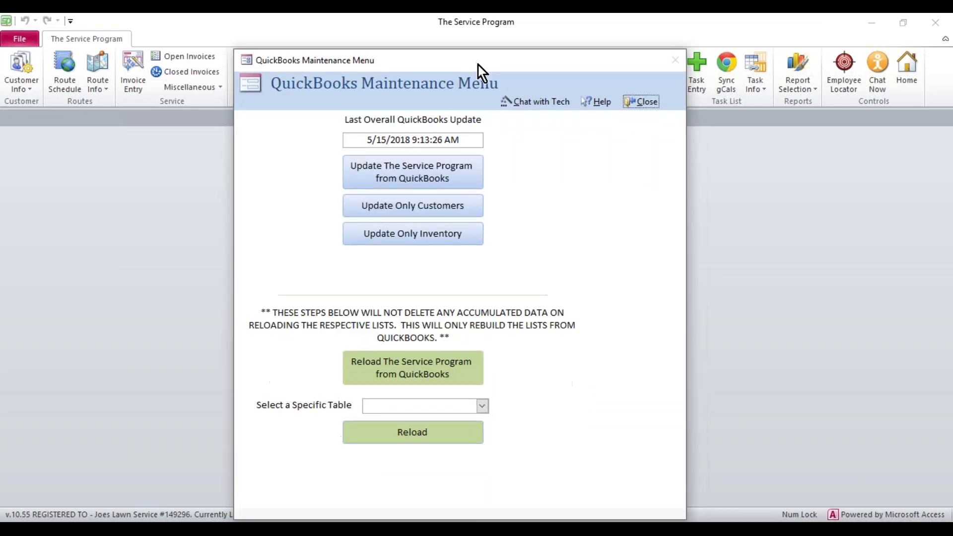
click(483, 405)
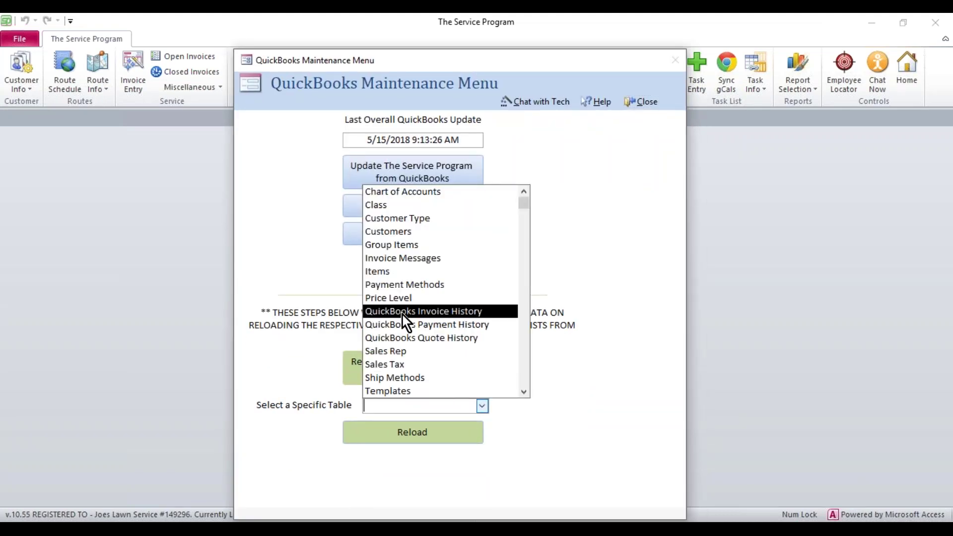
scroll(403, 314, down, 1)
click(400, 380)
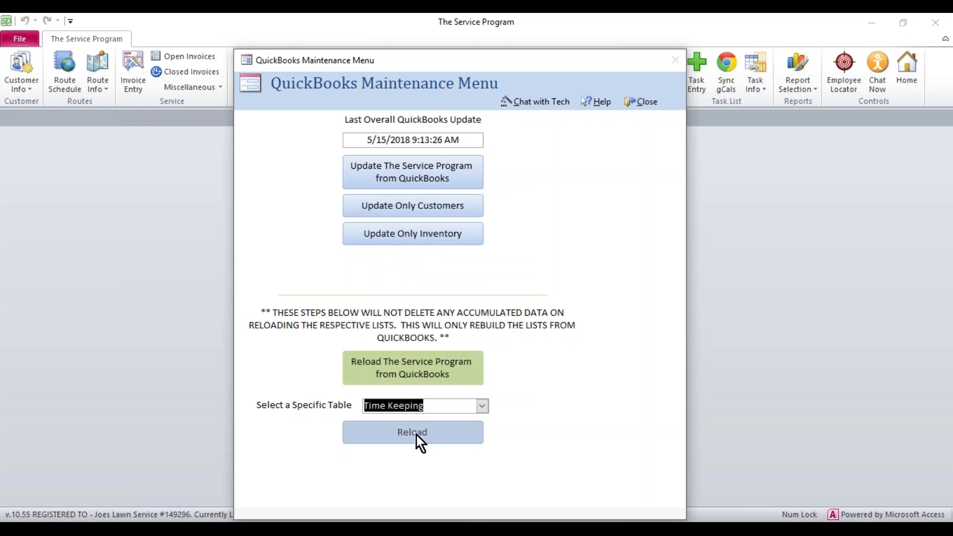
click(644, 103)
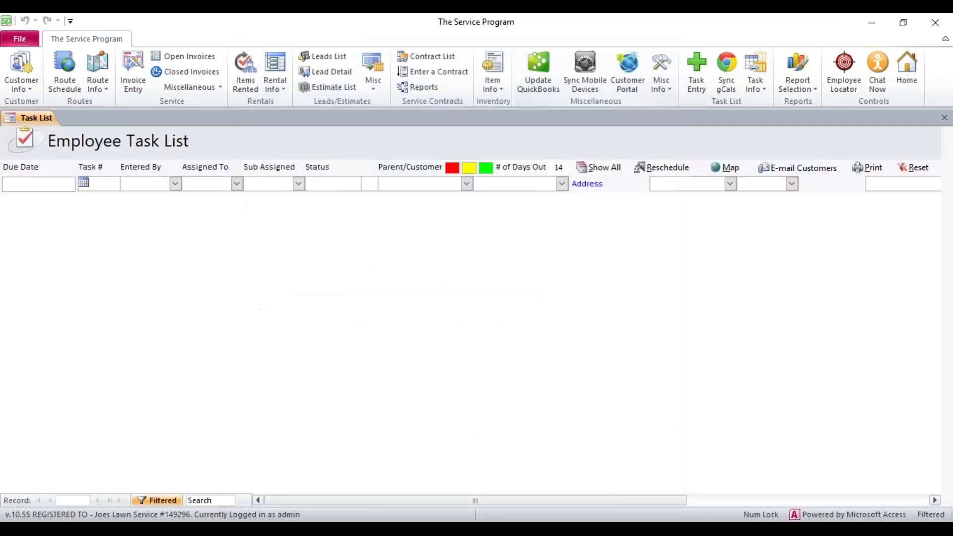
Open User Maintenance and add a new user record with the employee's first name as the user name
click(657, 91)
mouse_move(664, 148)
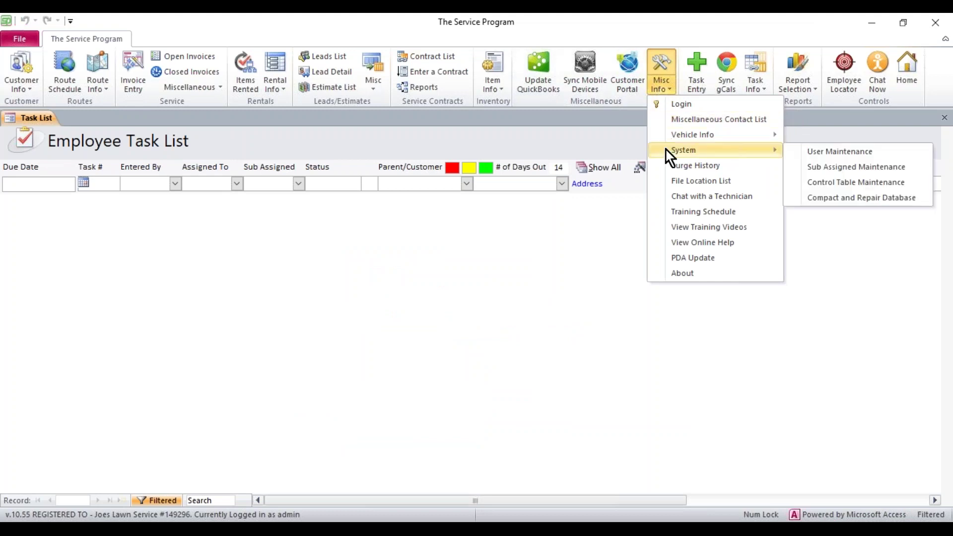
click(809, 155)
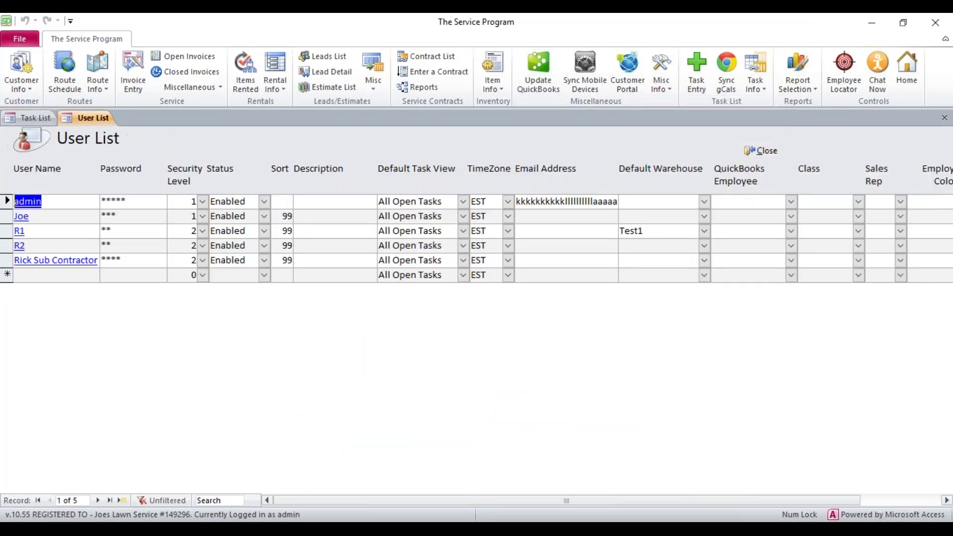
click(54, 216)
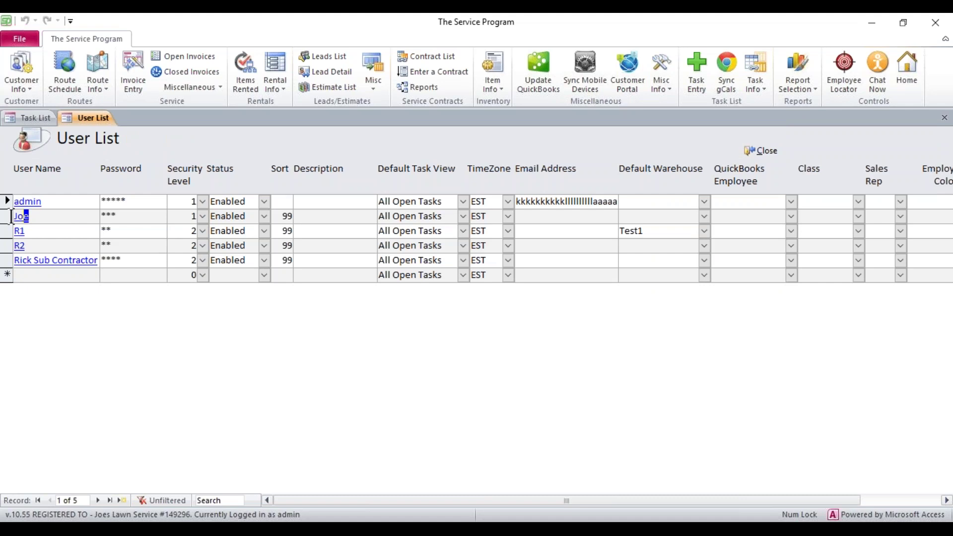
click(31, 275)
text(Matt)
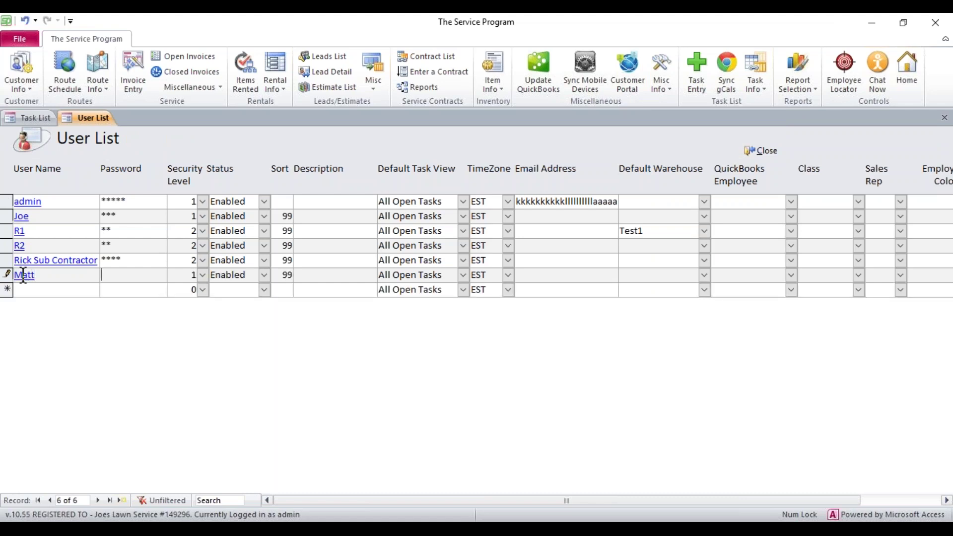
key(Tab)
Review the security level and time zone choices for the new user without changing them
click(202, 275)
click(202, 276)
click(507, 276)
click(507, 275)
click(85, 233)
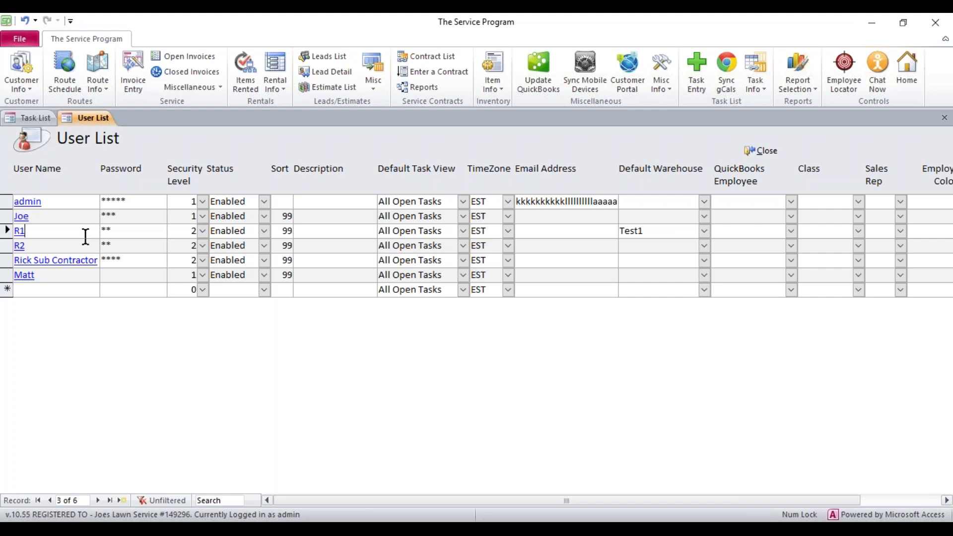
Open the detail record of the user listed below admin and review the QuickBooks Employee, QuickBooks Payroll Item and QB Service Item choices
double_click(41, 217)
click(28, 216)
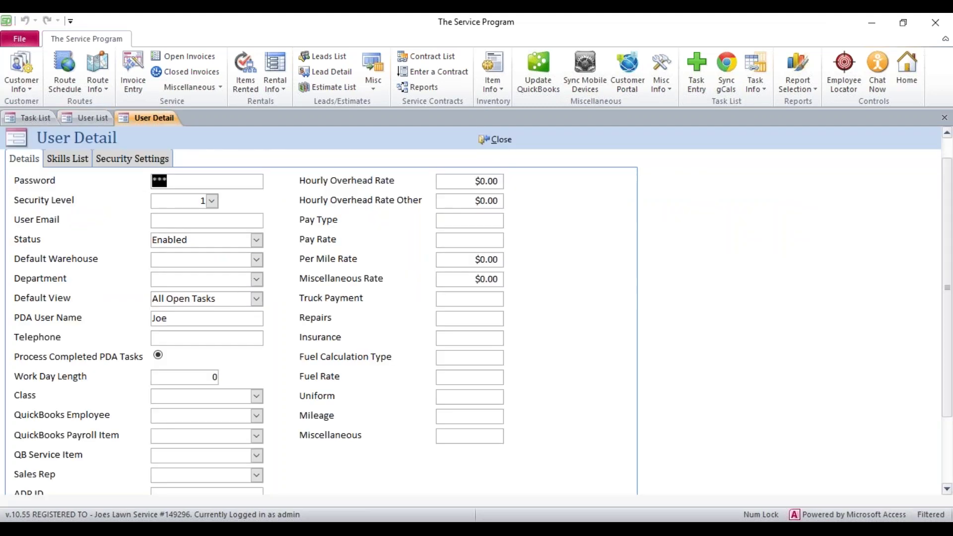
scroll(264, 422, down, 3)
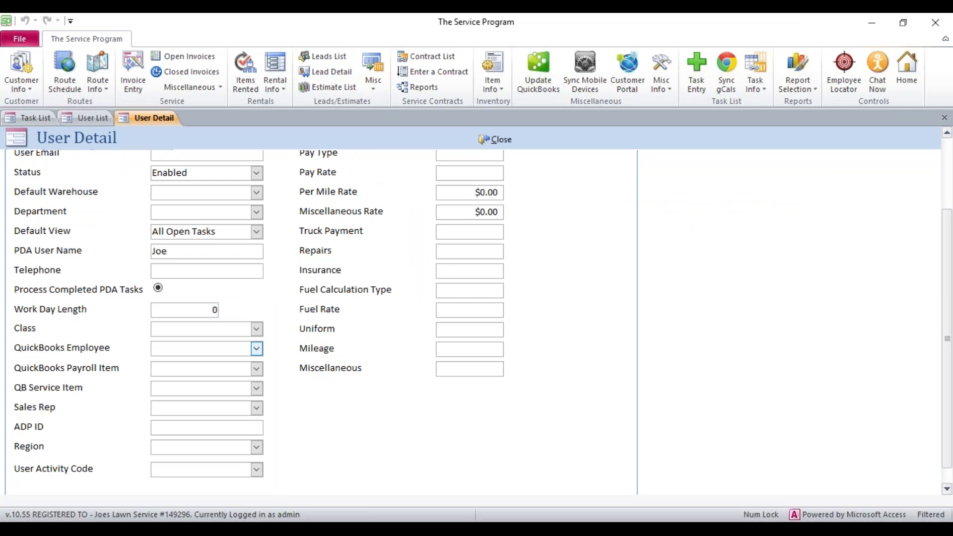
click(256, 348)
click(256, 349)
click(257, 373)
click(256, 372)
click(256, 392)
click(256, 392)
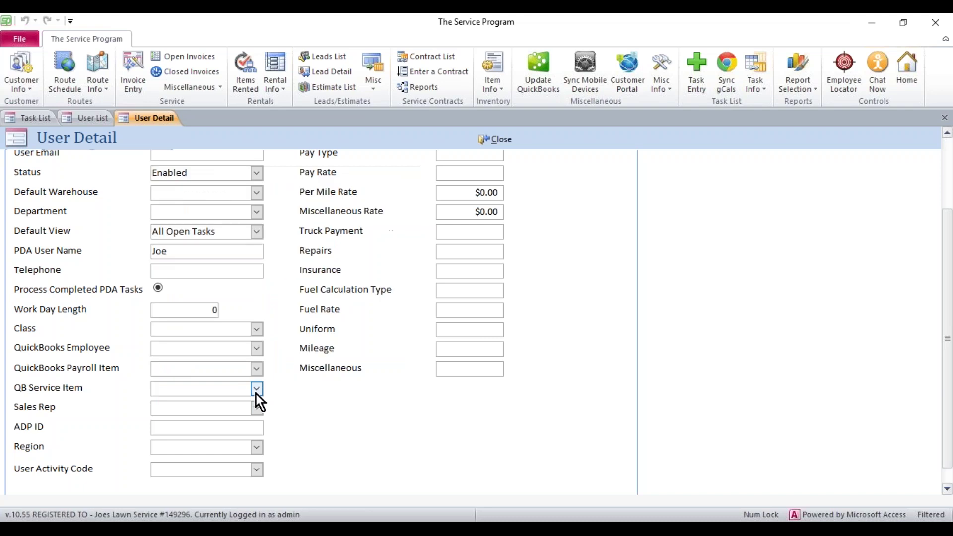
Link the user to the matching QuickBooks Employee and set the QuickBooks Payroll Item to Hourly
click(257, 349)
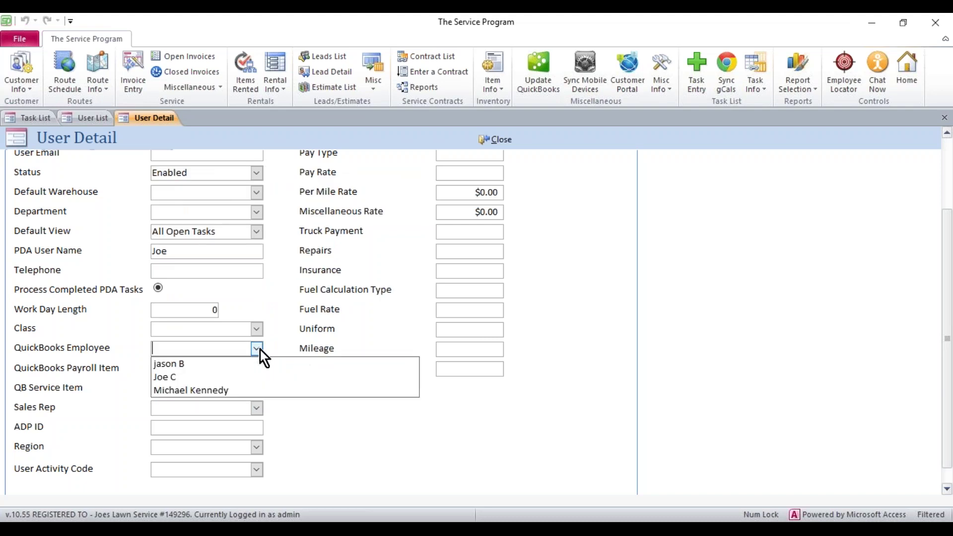
click(177, 380)
click(236, 368)
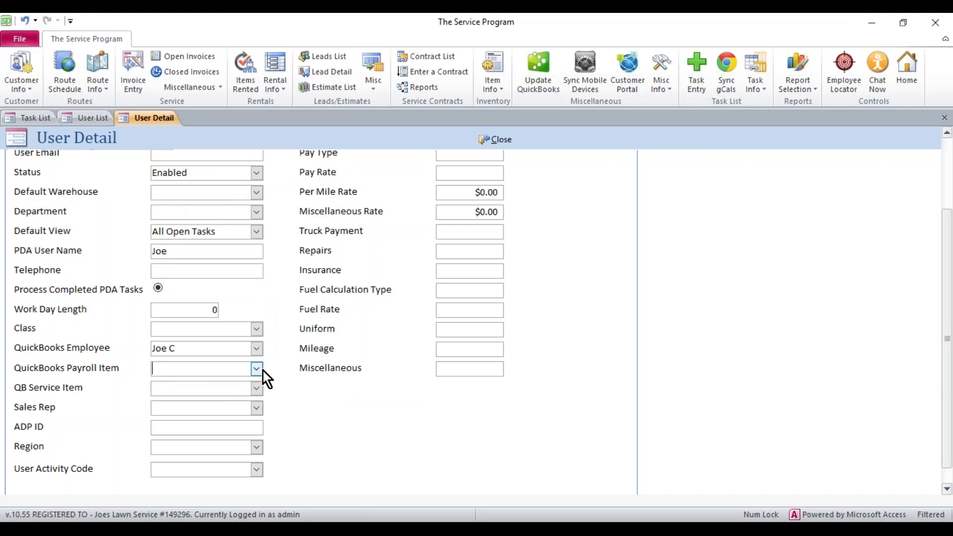
click(256, 369)
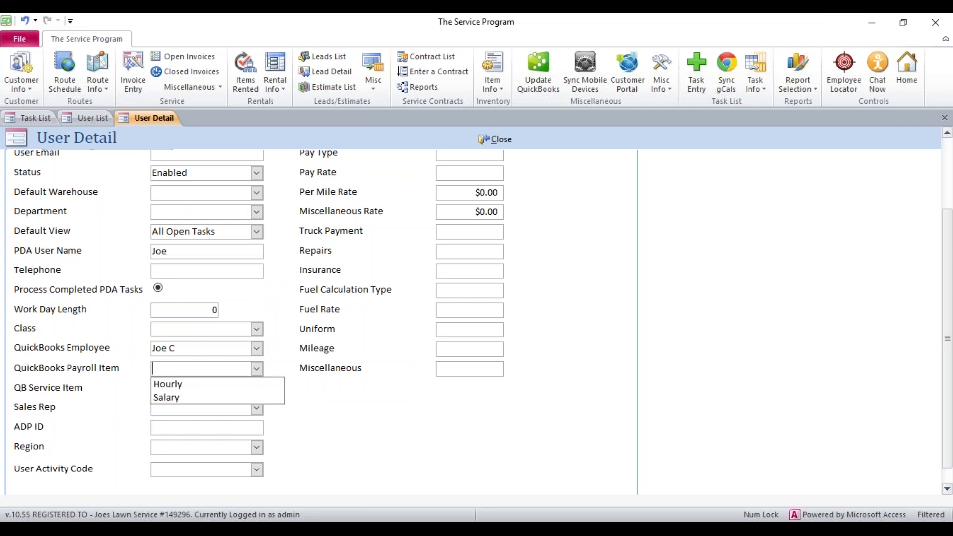
click(186, 387)
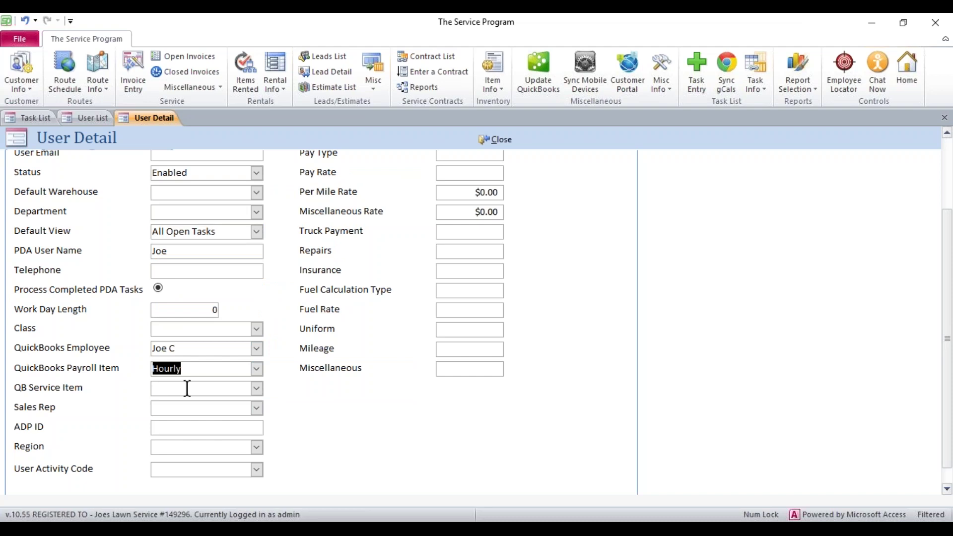
Set the user's QB Service Item to TimeTracking, and close the user detail and the User List
click(256, 388)
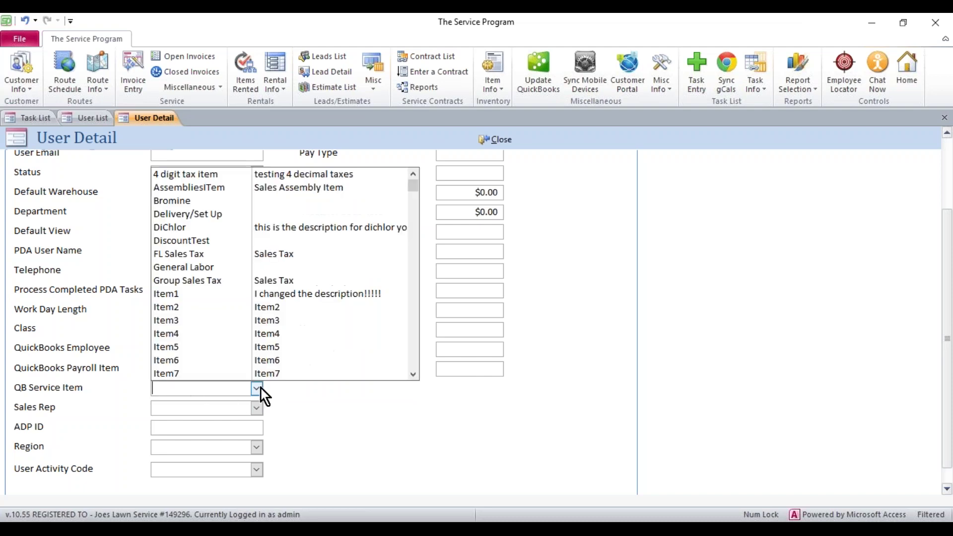
scroll(252, 353, down, 4)
scroll(252, 353, down, 1)
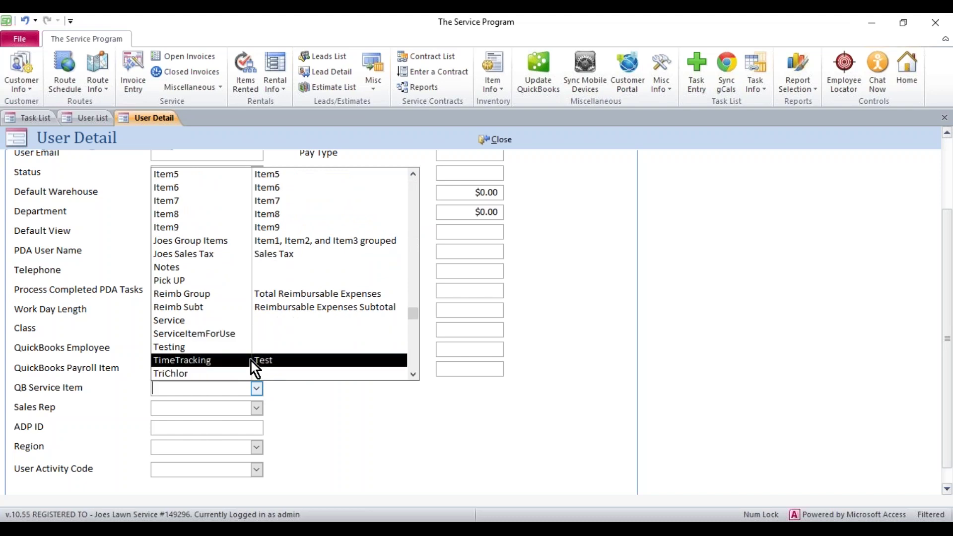
click(251, 361)
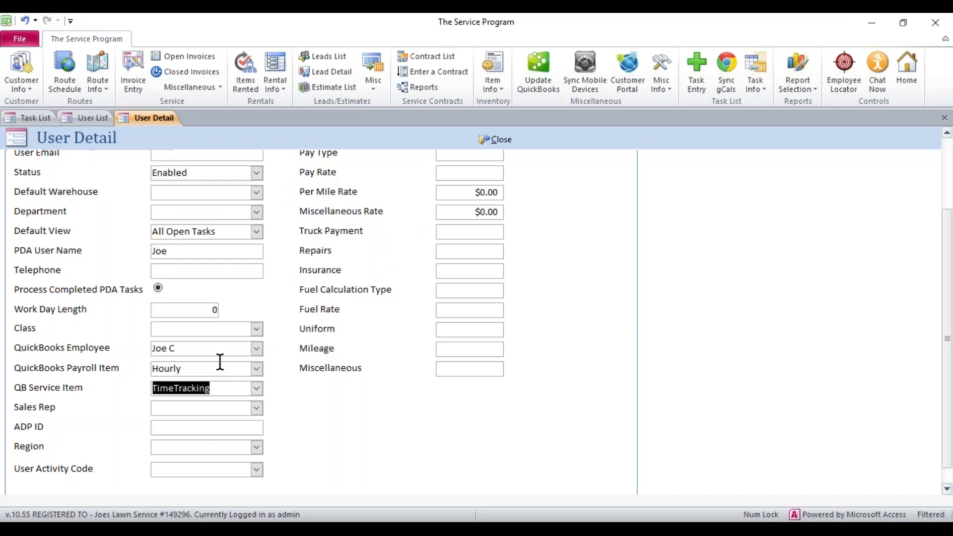
click(179, 369)
drag(179, 368, 151, 368)
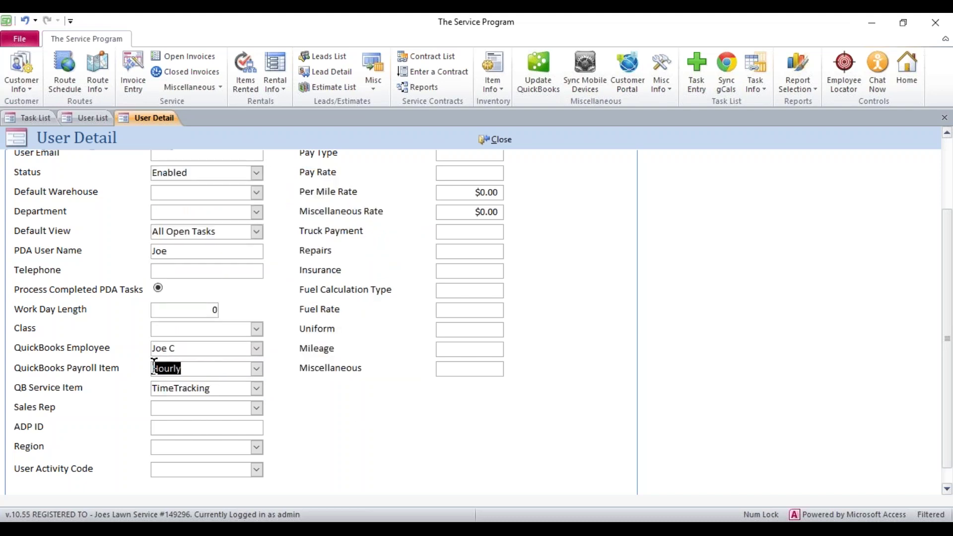
drag(215, 388, 141, 389)
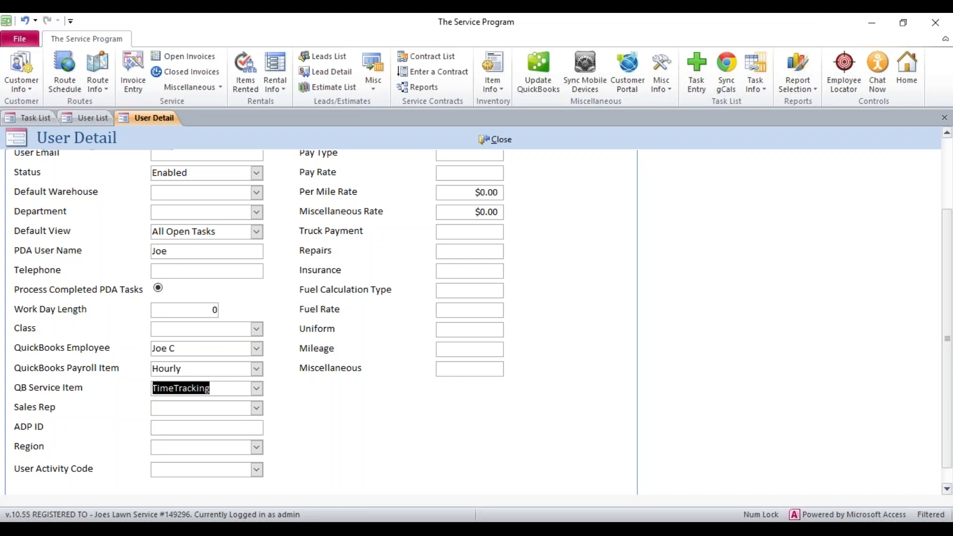
click(495, 139)
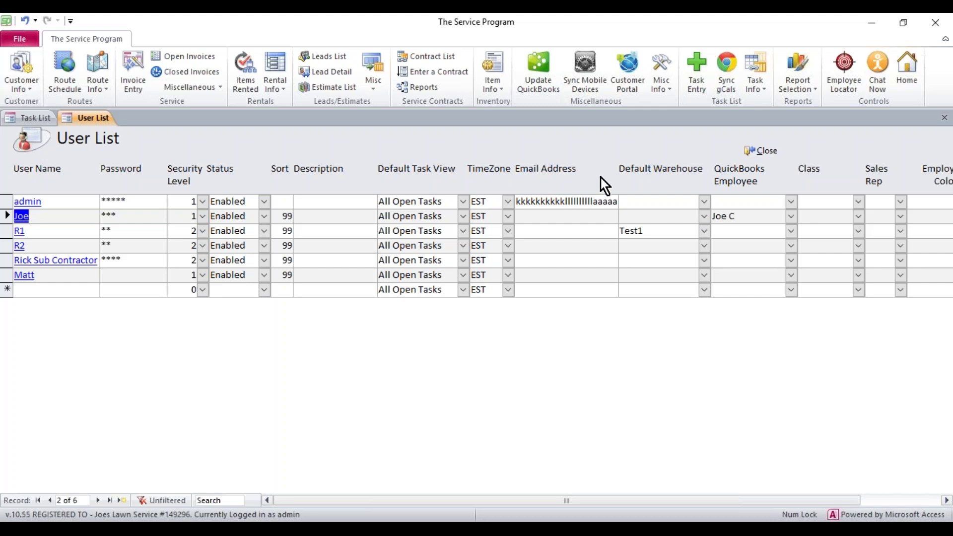
click(761, 154)
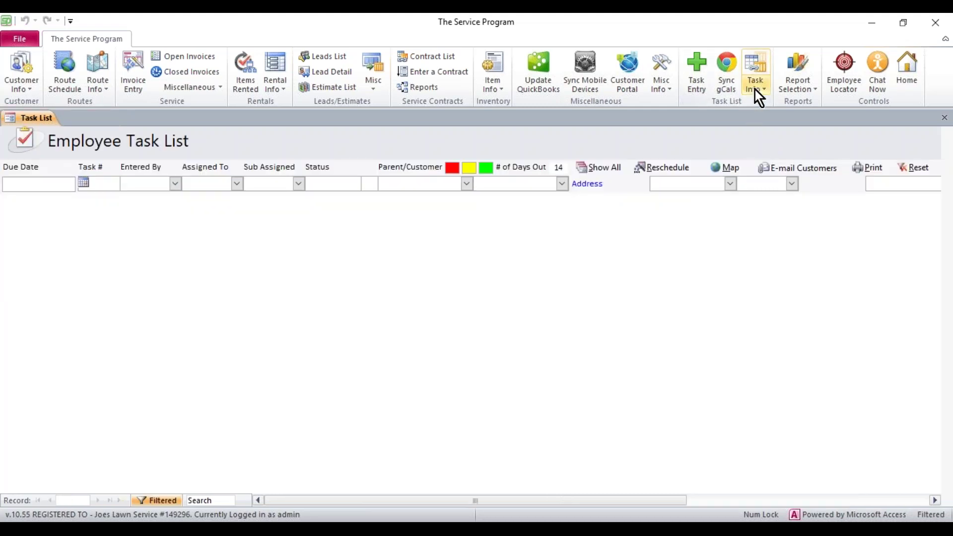
Open Sub Assigned Maintenance and add a new route/technician record with the new employee's first name
click(662, 88)
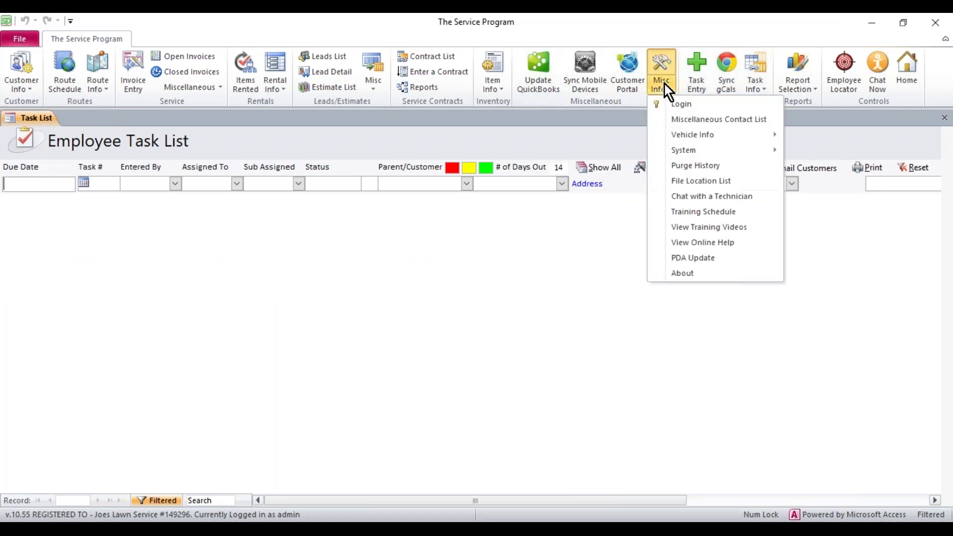
mouse_move(686, 156)
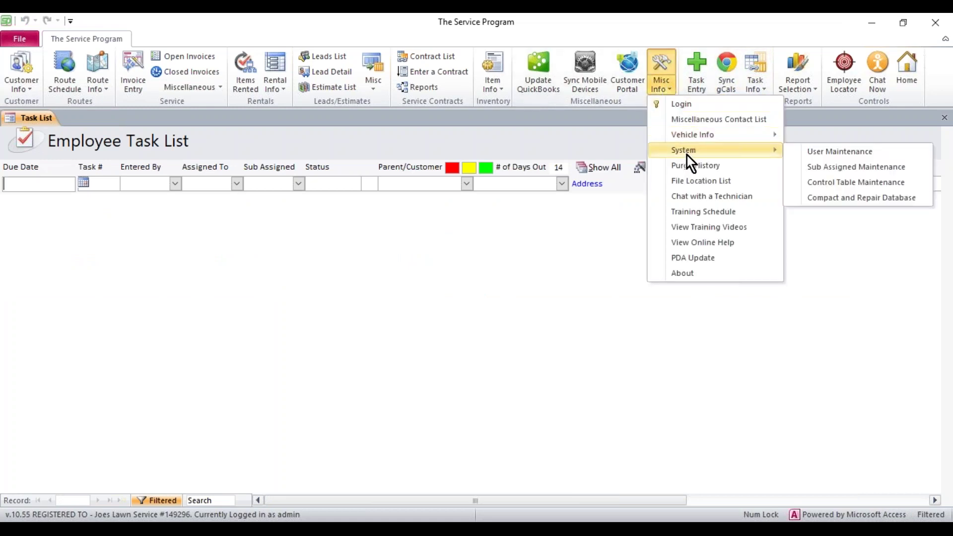
click(811, 166)
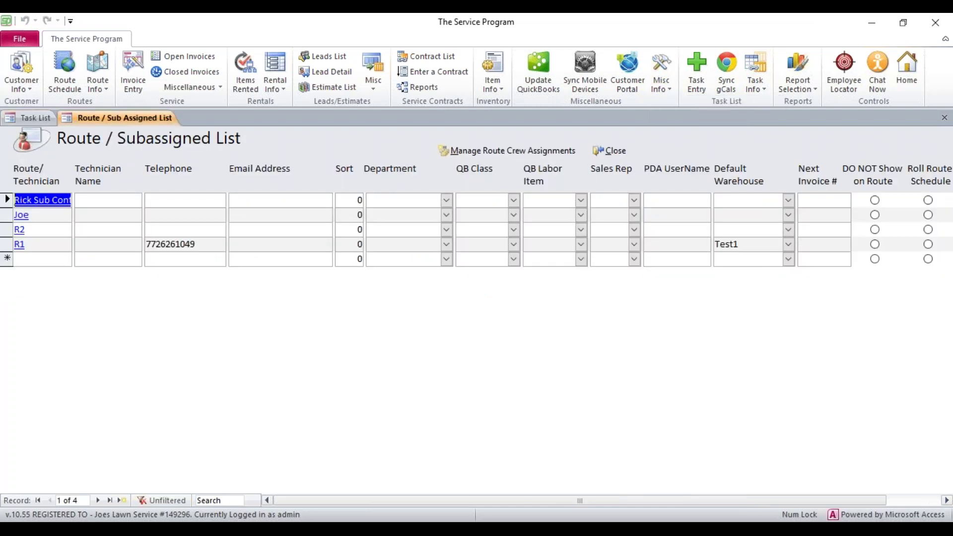
click(27, 257)
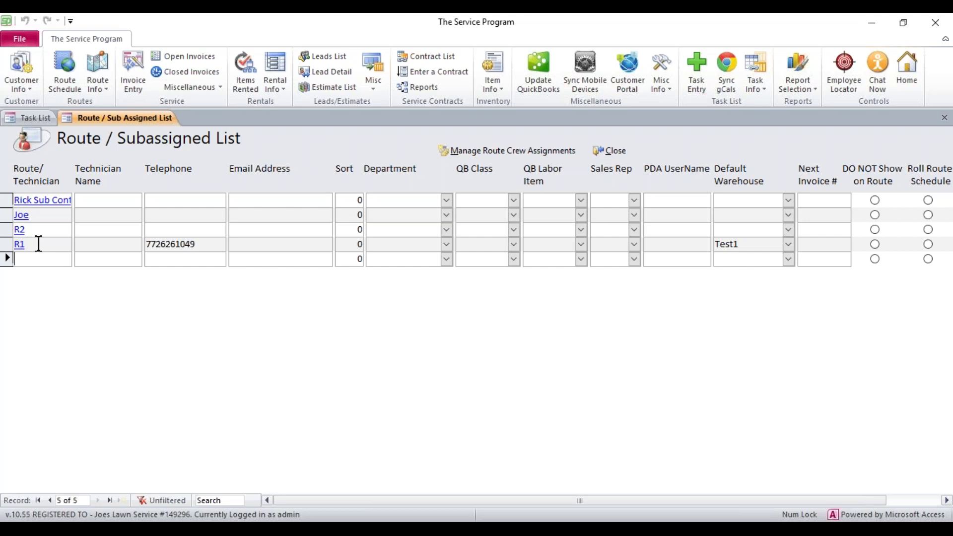
text(Matt)
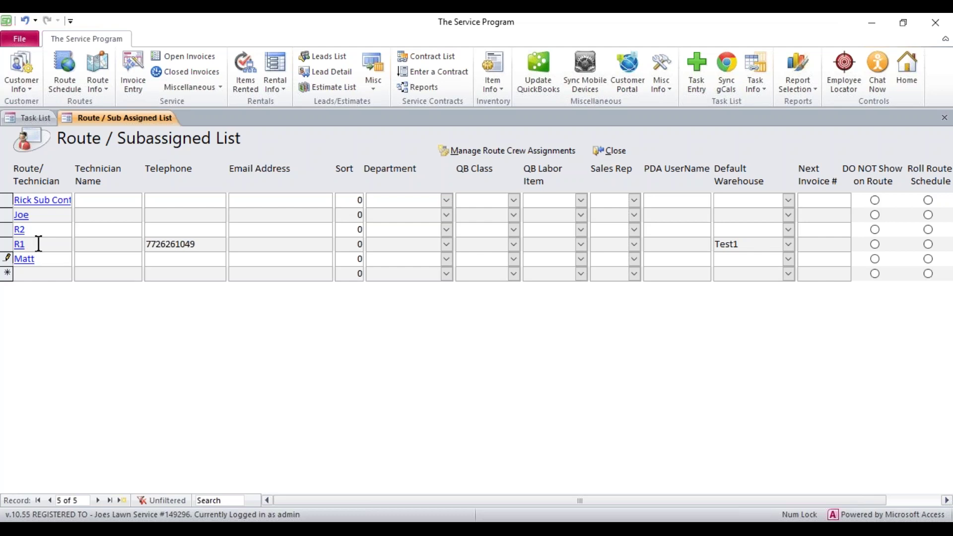
click(92, 241)
Add the same-named employee to the crew detail of the second technician in the Route / Subassigned List, and close the record
click(16, 214)
double_click(32, 215)
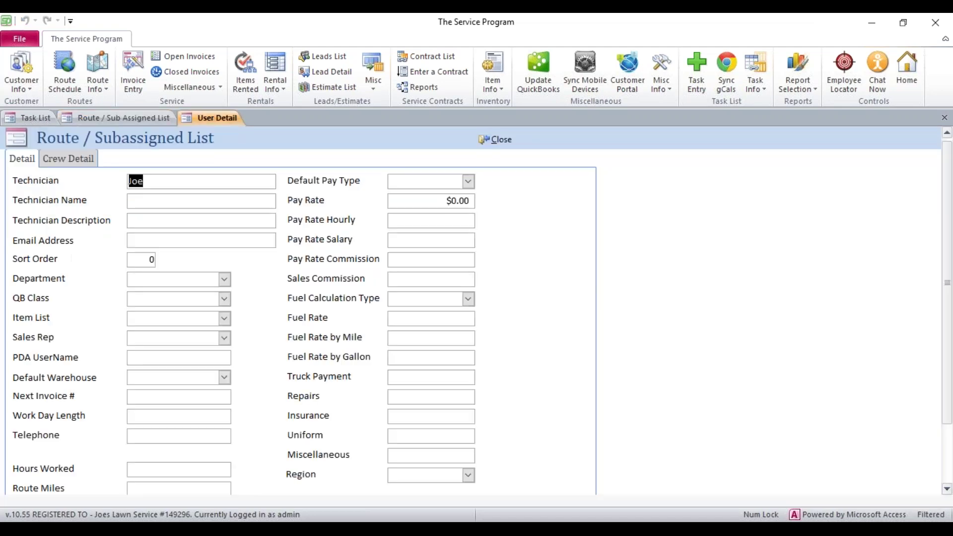
click(68, 160)
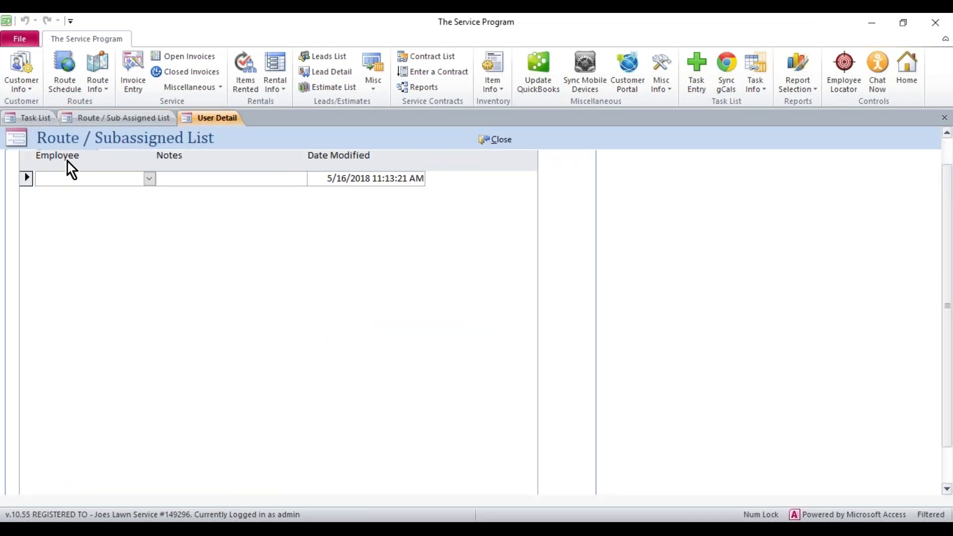
drag(946, 308, 935, 244)
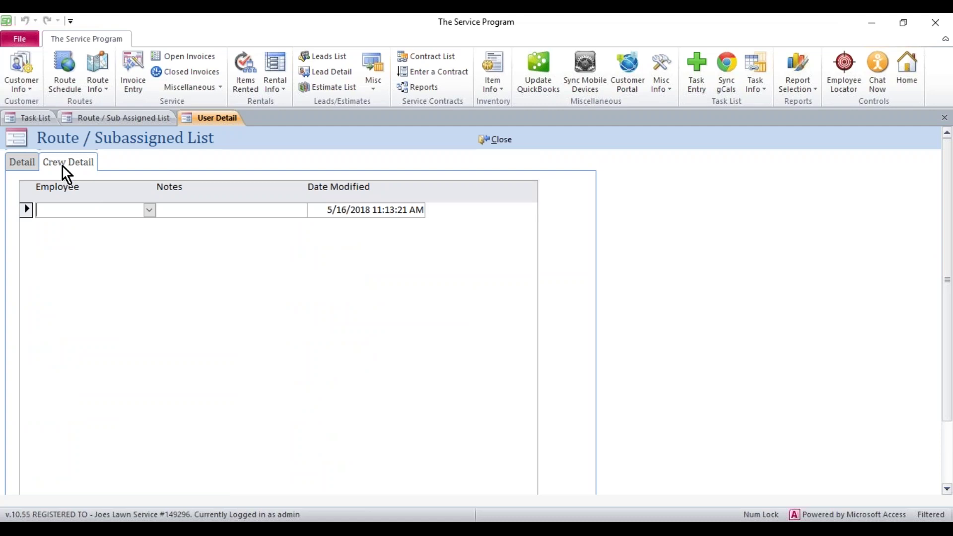
click(149, 209)
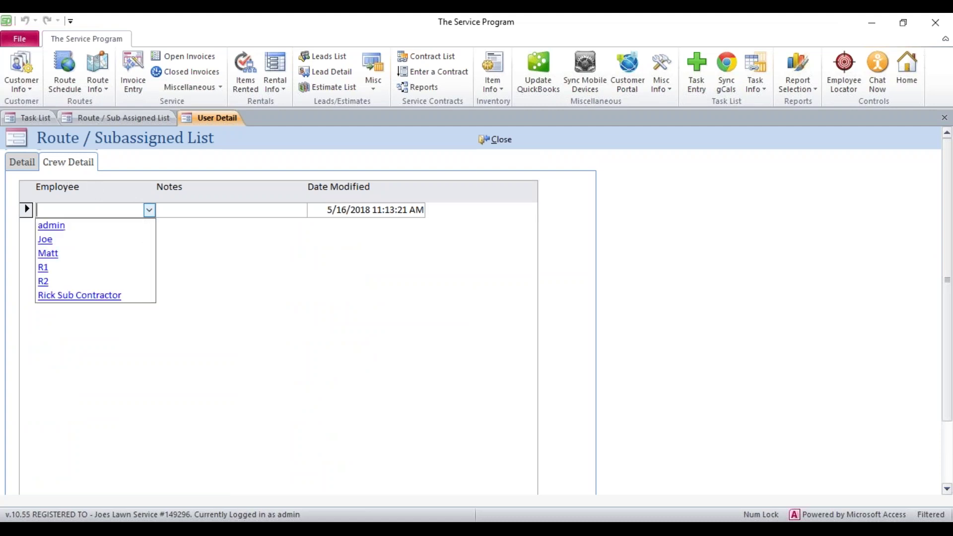
click(62, 240)
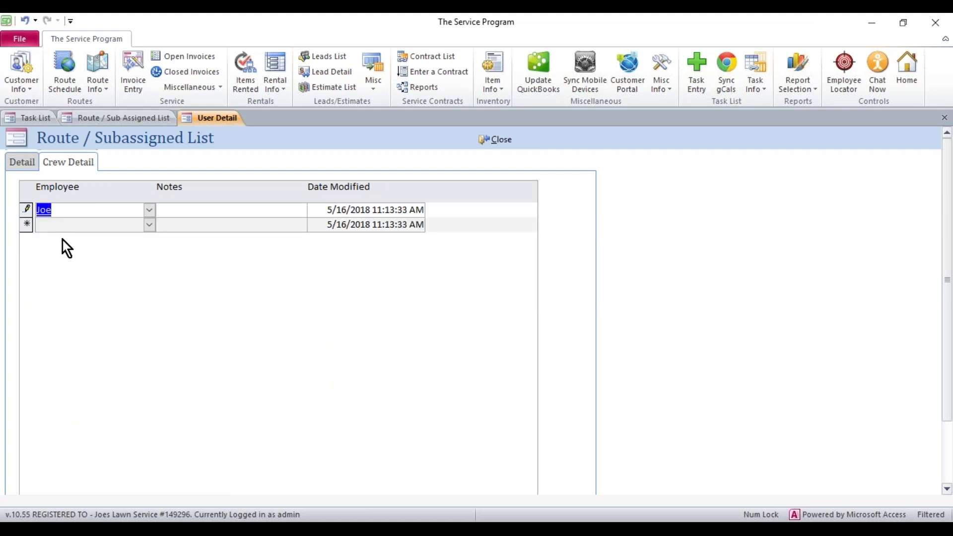
click(502, 143)
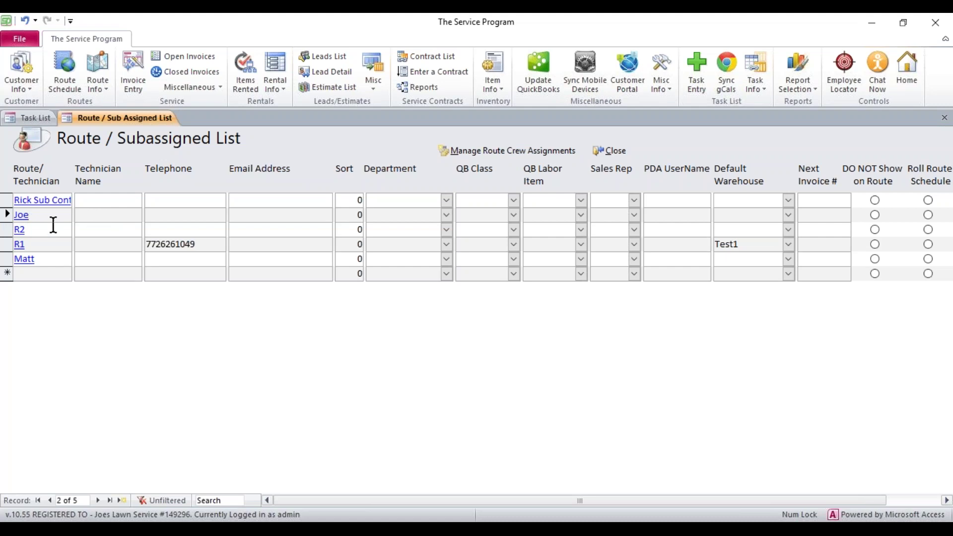
Add a new route/technician record named Crew1 to the Route / Subassigned List and open its detail
click(60, 274)
text(C)
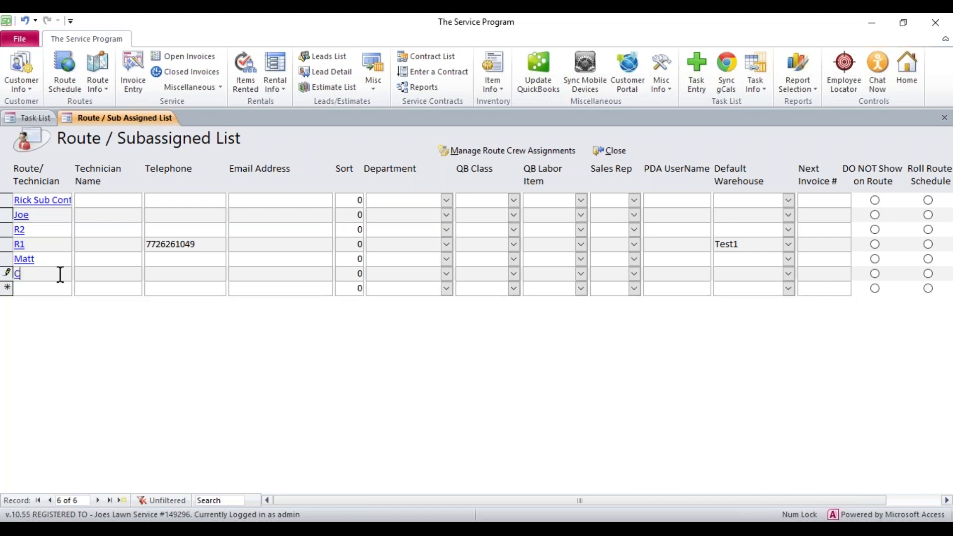
text(rew1)
key(Tab)
key(Up)
click(55, 274)
click(49, 272)
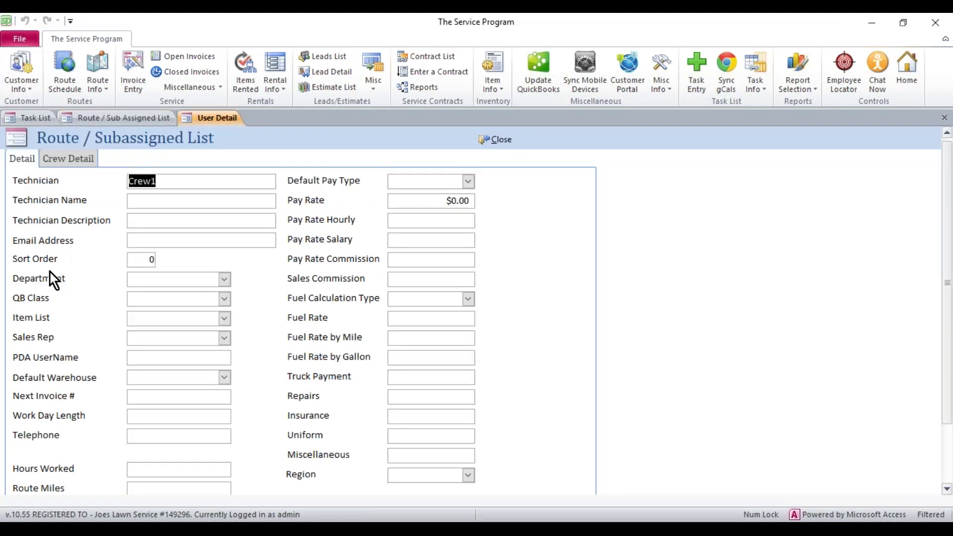
Add three employees to Crew1's crew detail: the first two technicians listed after Crew1, plus R1
click(57, 158)
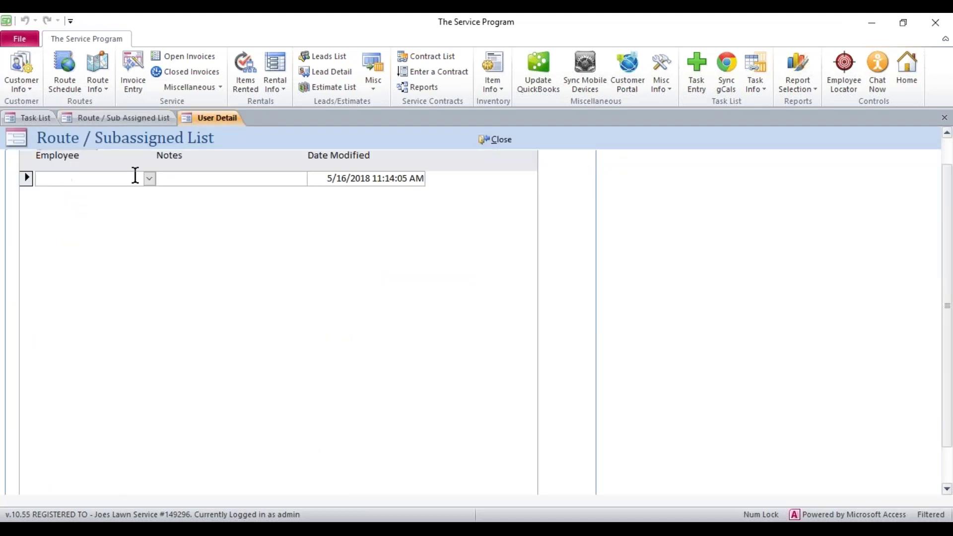
click(149, 178)
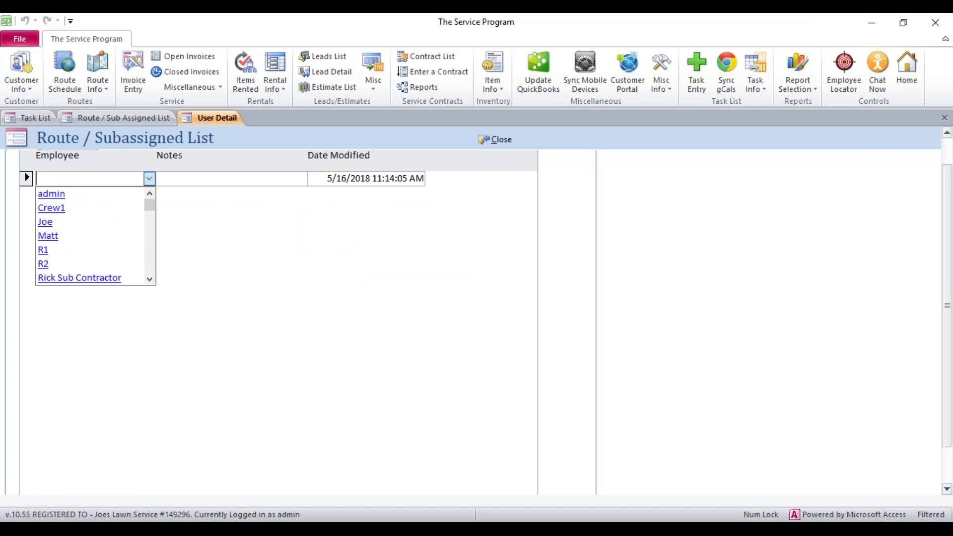
click(70, 222)
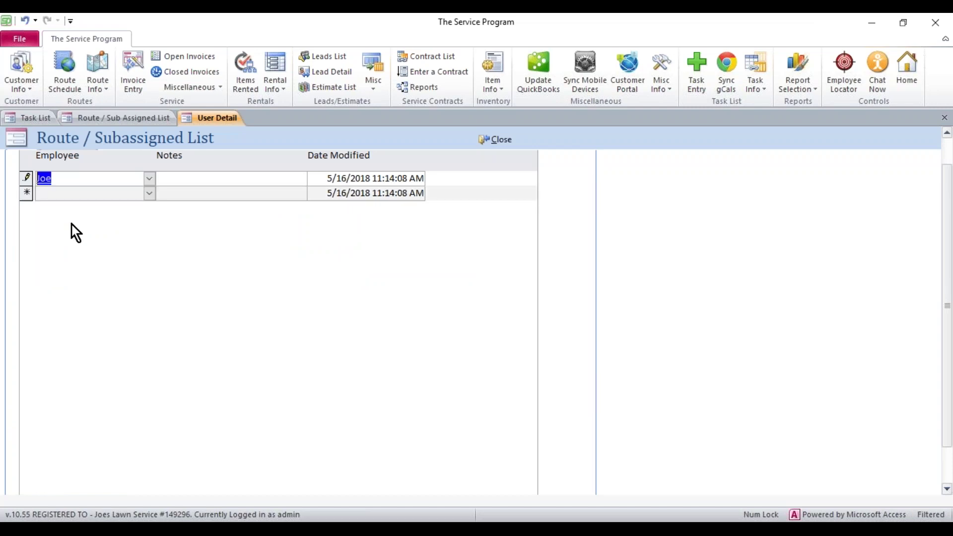
click(149, 193)
click(93, 248)
click(148, 208)
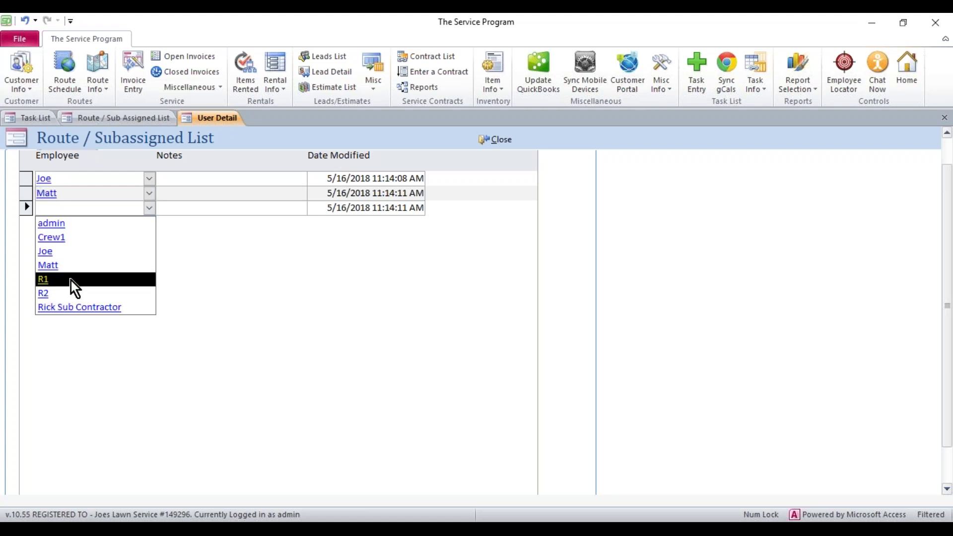
click(71, 279)
click(165, 208)
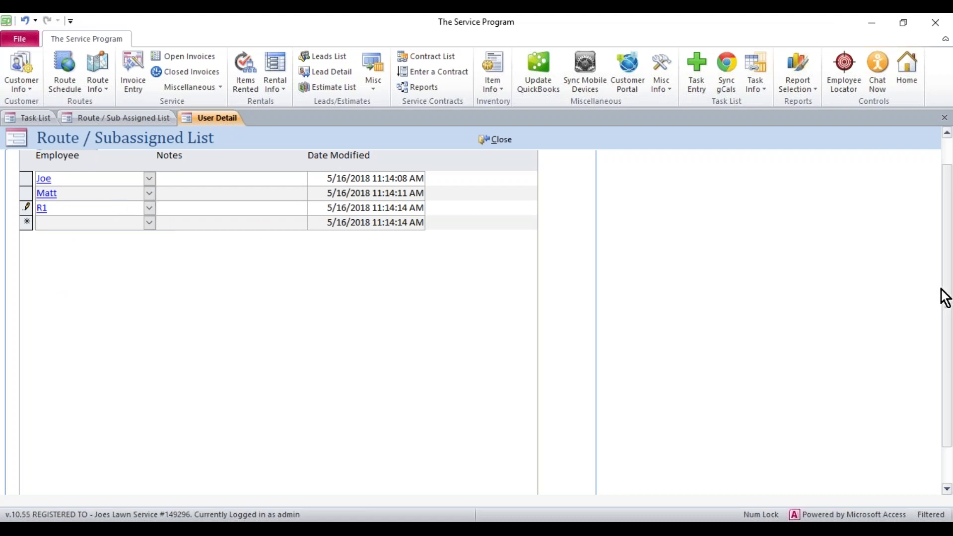
drag(949, 297, 950, 255)
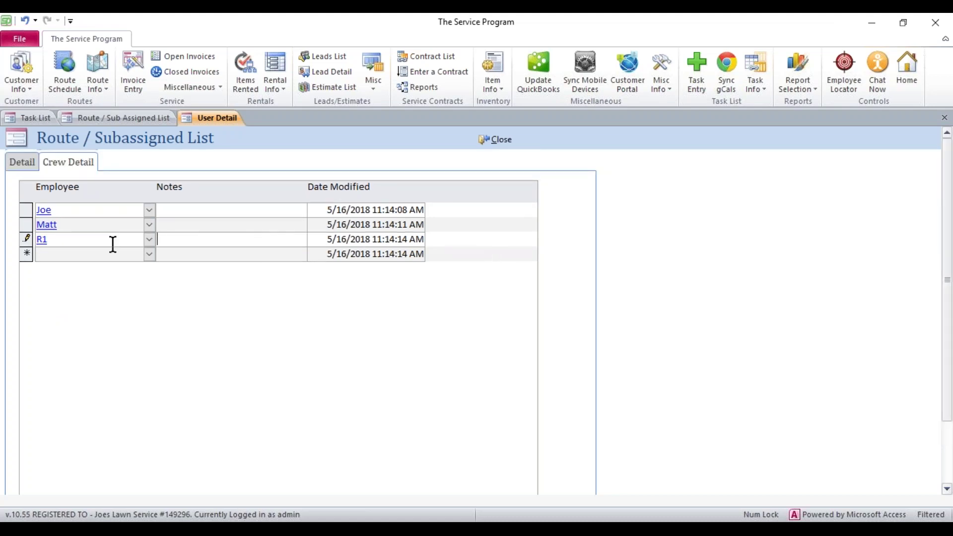
Close the Crew1 record and the Route / Subassigned List
click(36, 237)
click(36, 224)
click(36, 208)
drag(59, 225, 36, 227)
click(49, 239)
click(491, 141)
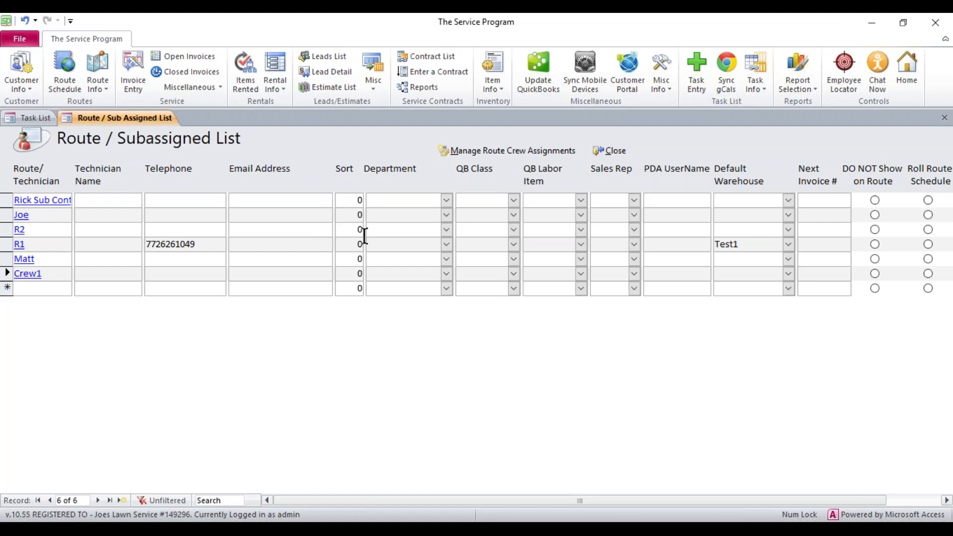
click(610, 150)
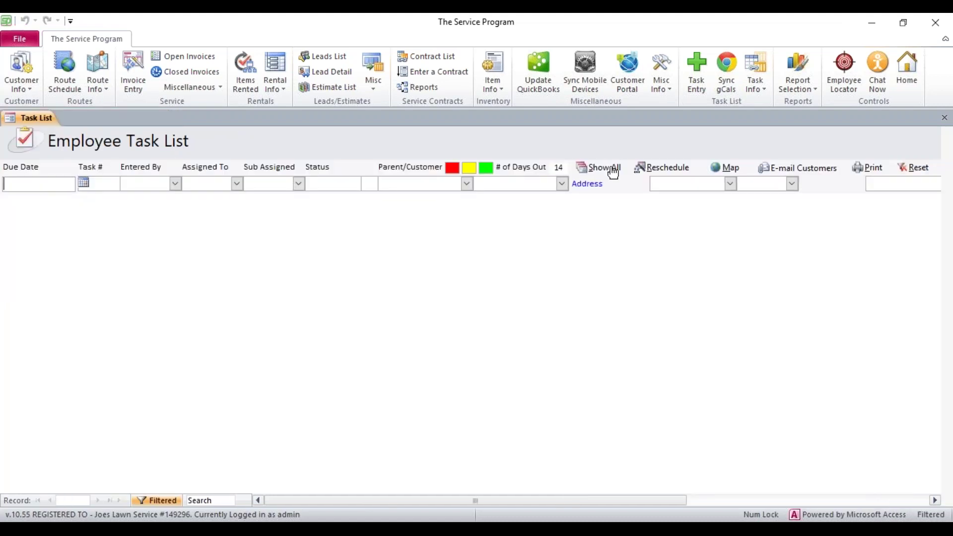
Open the mobile device sync, choose Sync Core Files as the option and run the sync
click(587, 82)
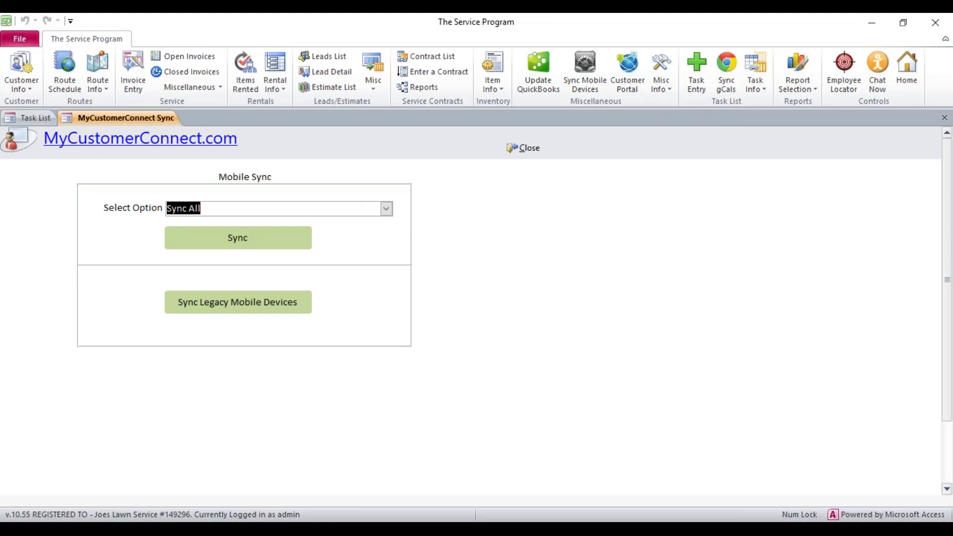
click(387, 208)
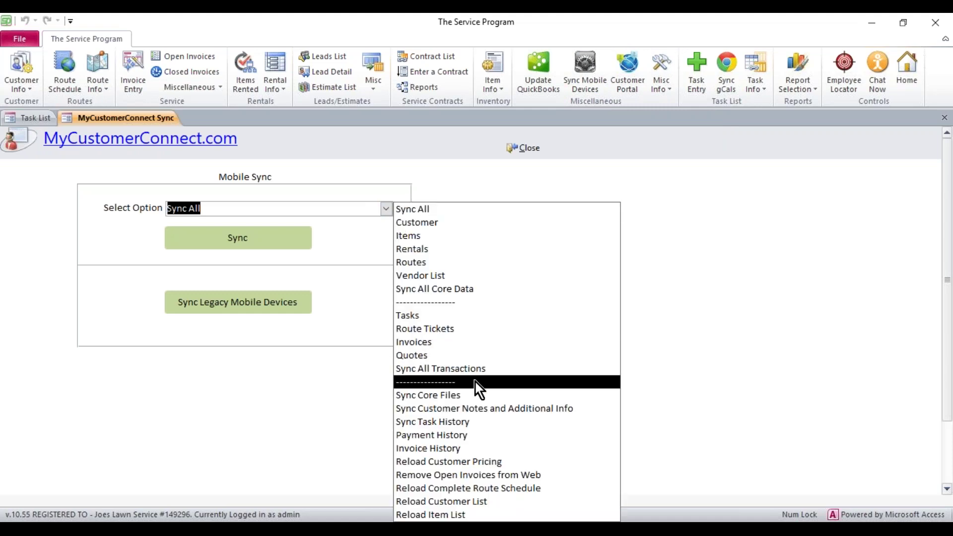
click(475, 397)
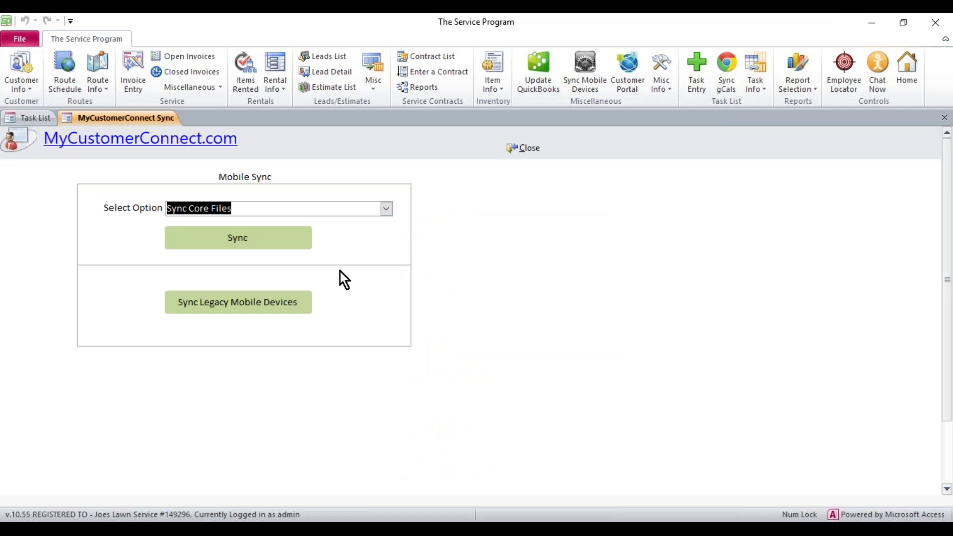
click(253, 208)
click(165, 211)
click(236, 240)
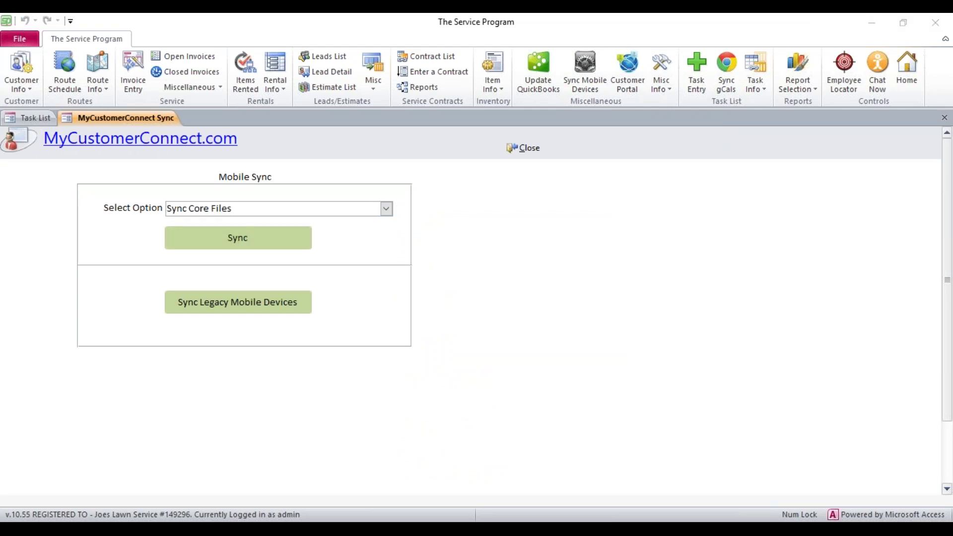
Try Routes and Route Tickets as the mobile sync option
click(386, 208)
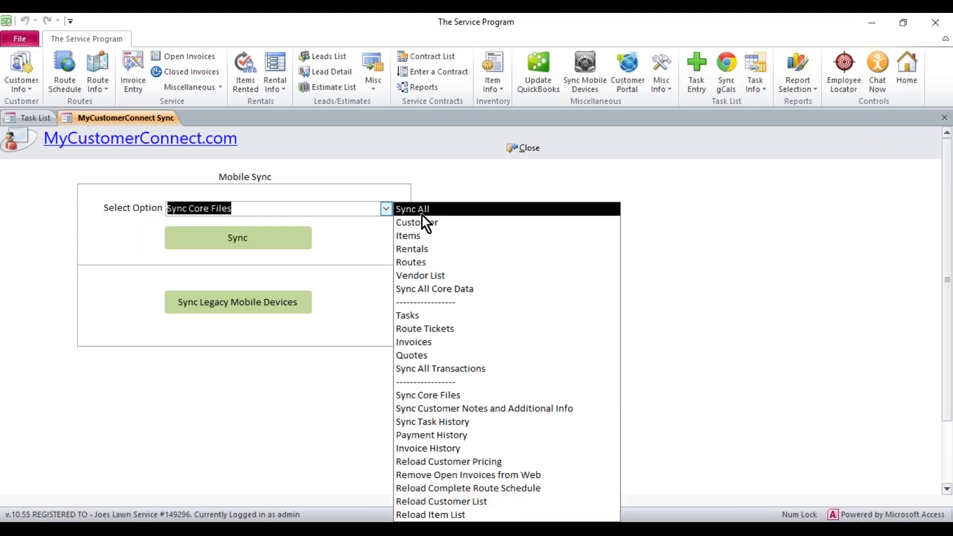
click(429, 263)
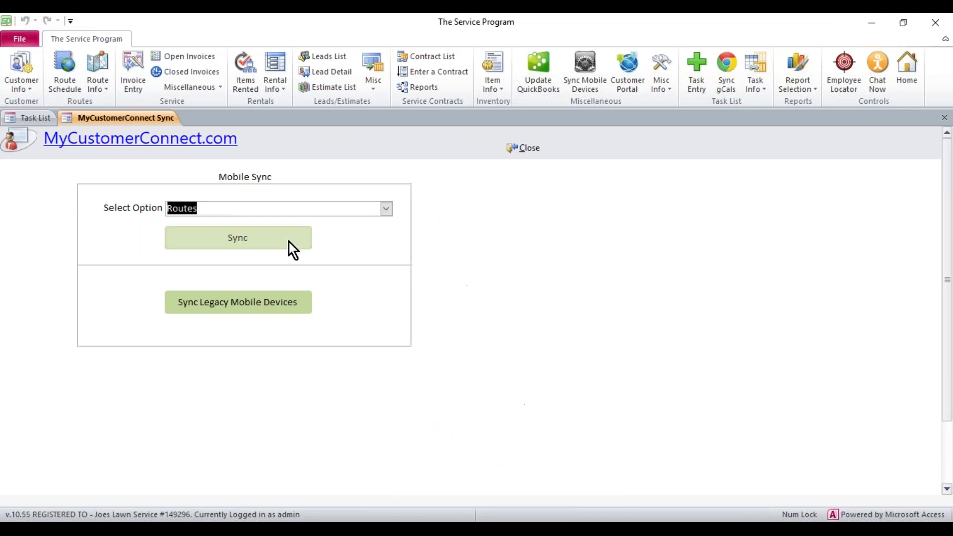
click(386, 209)
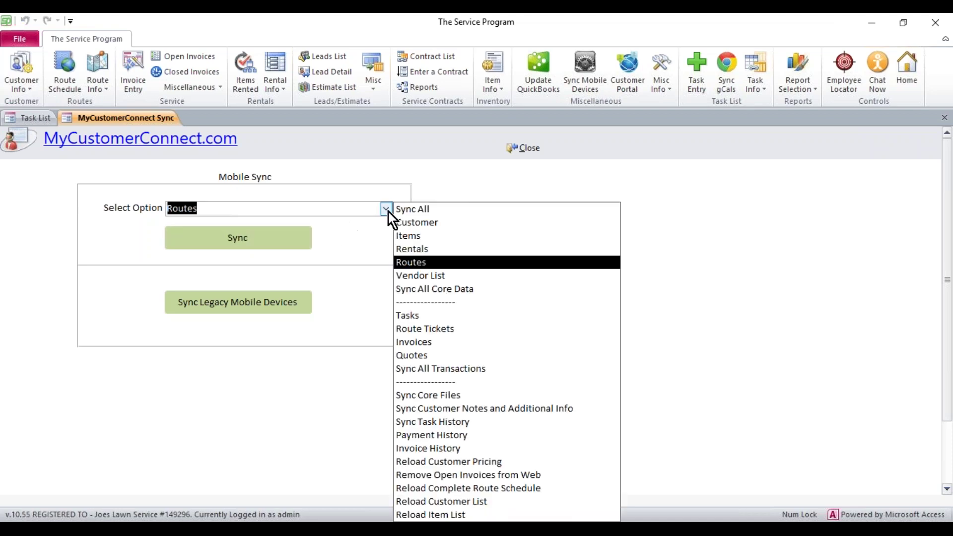
click(423, 329)
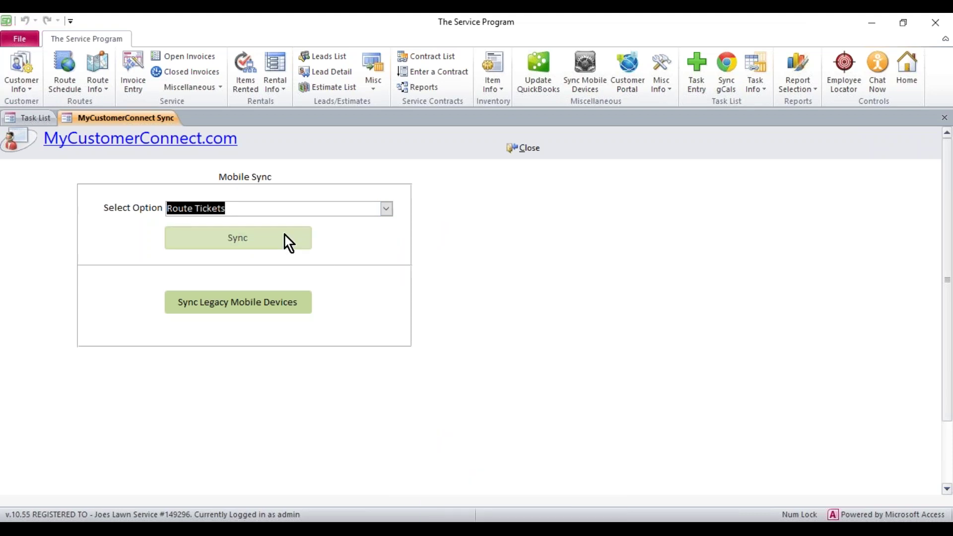
Set the mobile sync option to Sync All
click(386, 208)
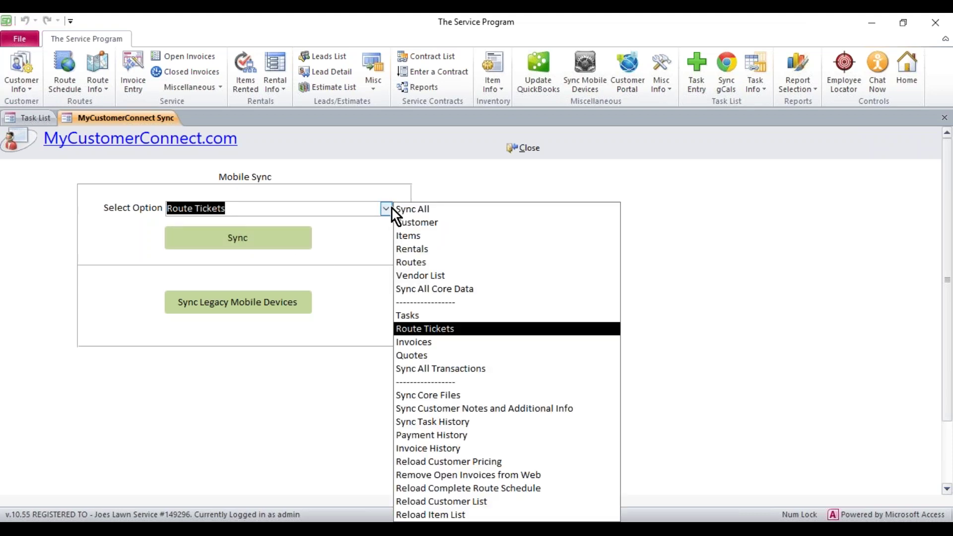
click(404, 209)
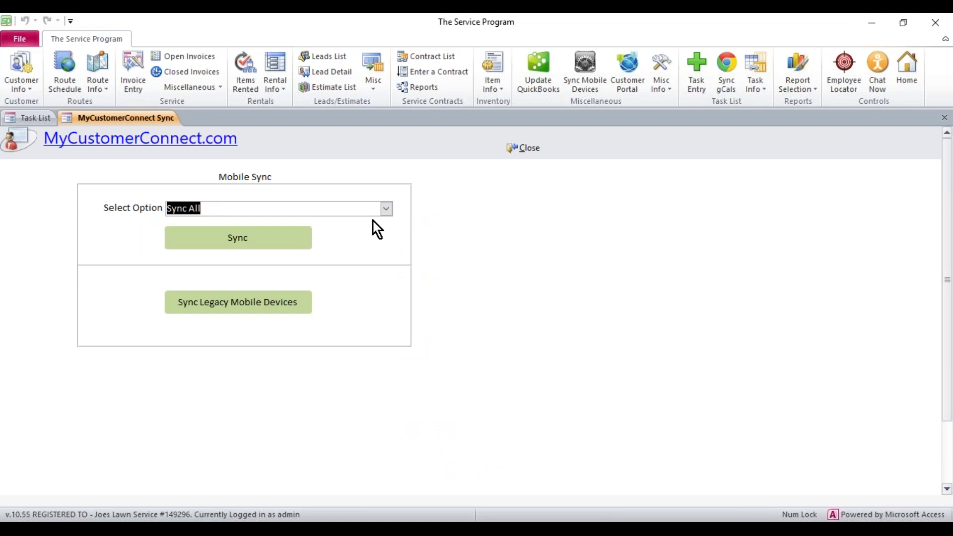